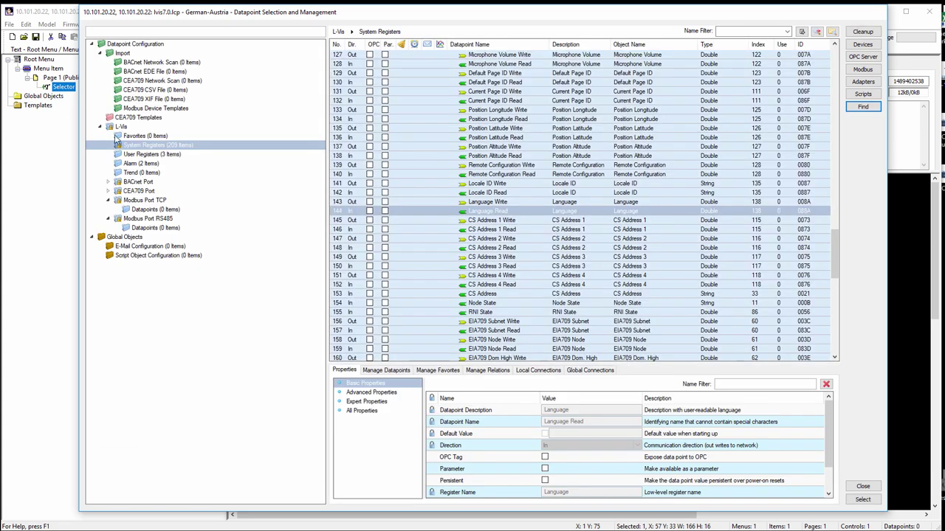
- Filter the system registers by "lang" and assign both Language Write and Language Read datapoints to the Selector control
{"action": "left_click", "coordinate": [725, 31]}
{"action": "type", "text": "lang"}
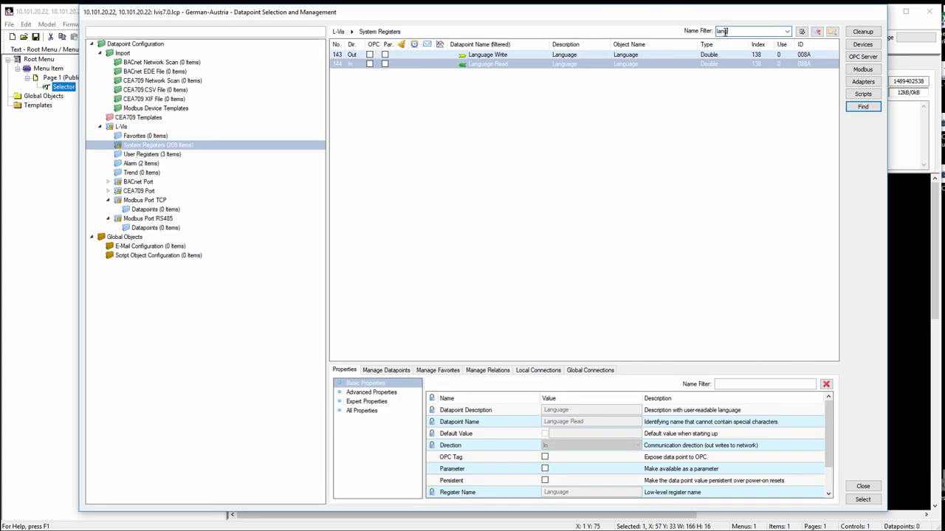
{"action": "left_click", "coordinate": [476, 55]}
{"action": "left_click", "coordinate": [479, 64], "text": "shift"}
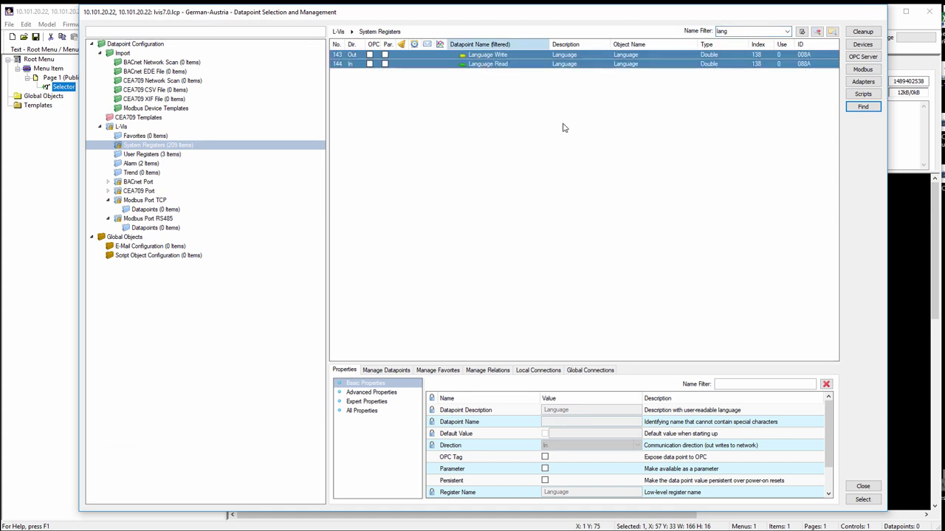
{"action": "left_click", "coordinate": [862, 500]}
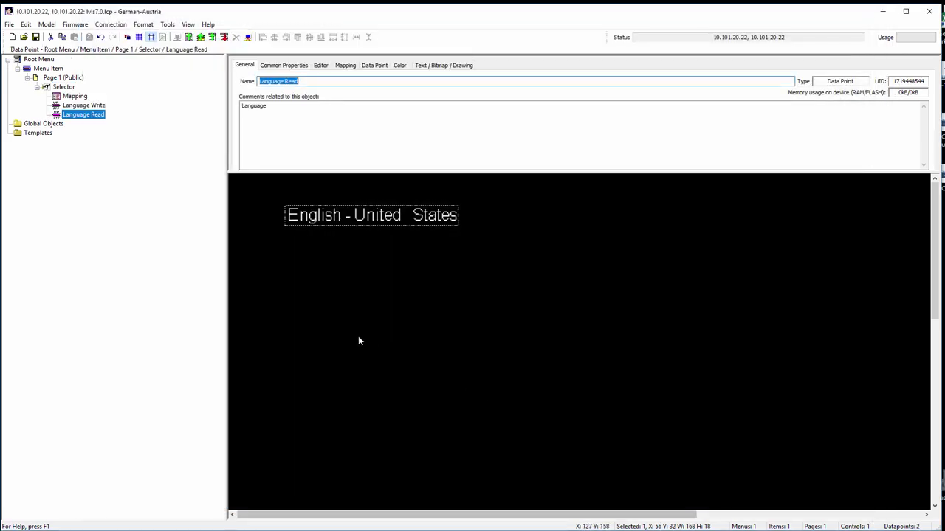
- Display the value mapping of the Selector and select its Deutsch-Österreich entry
{"action": "left_click", "coordinate": [74, 96]}
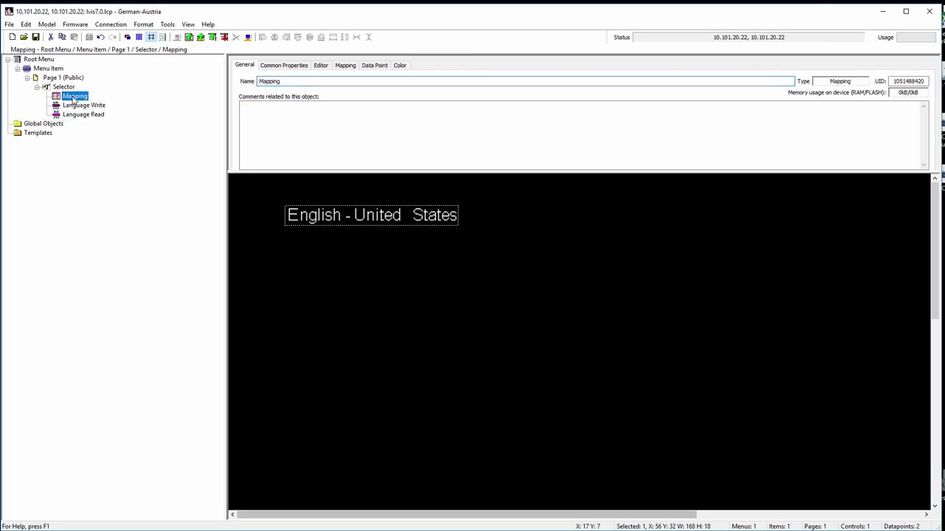
{"action": "left_click", "coordinate": [343, 65]}
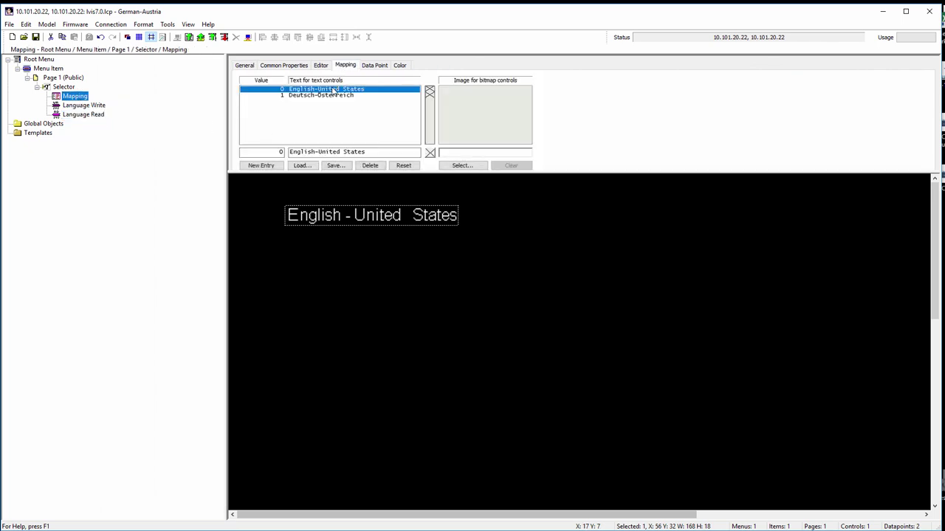
{"action": "left_click", "coordinate": [329, 96]}
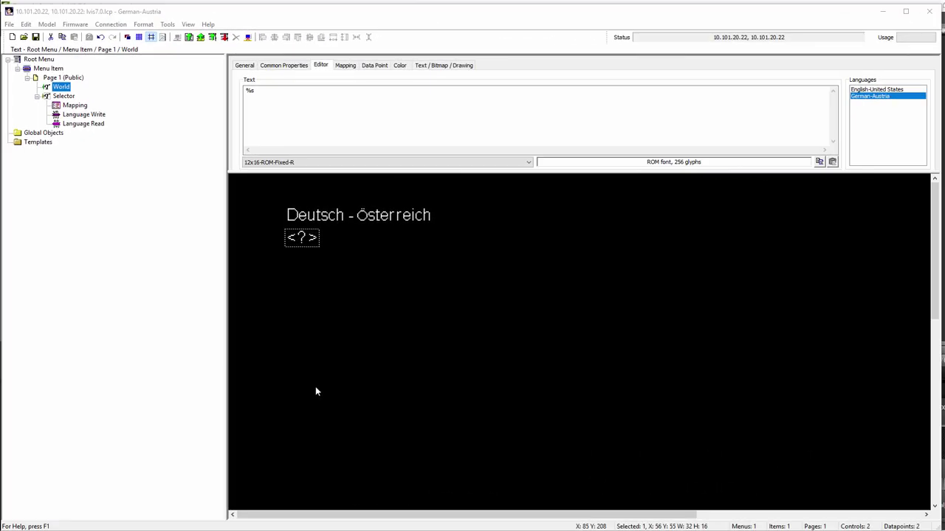
- Set the World text to "Hello World" for English-United States and "Hallo Welt" for German-Austria
{"action": "left_click", "coordinate": [862, 89]}
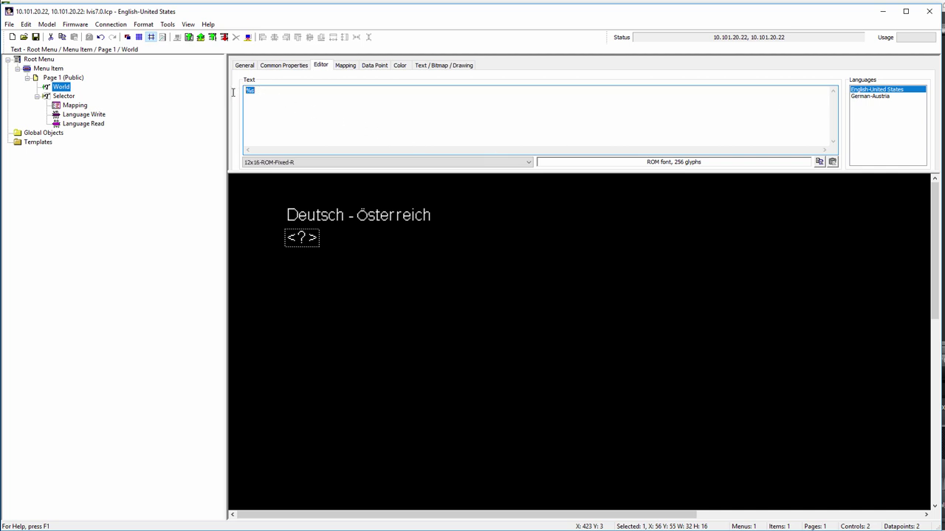
{"action": "type", "text": "Hello Worl"}
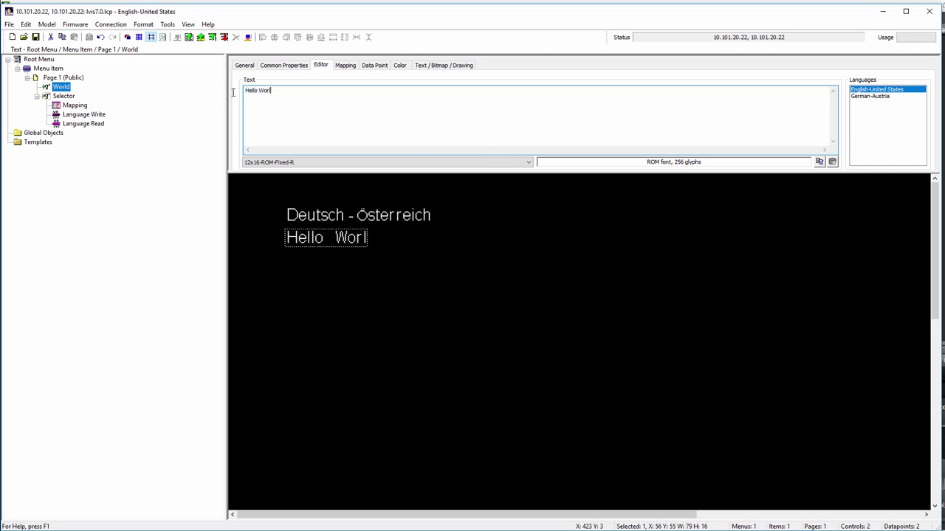
{"action": "type", "text": "d"}
{"action": "left_click", "coordinate": [858, 98]}
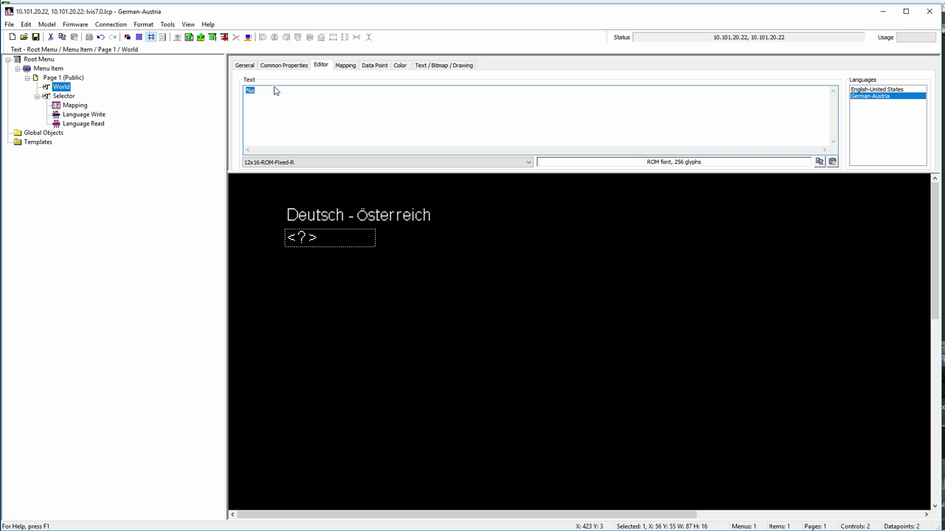
{"action": "type", "text": "Hallo"}
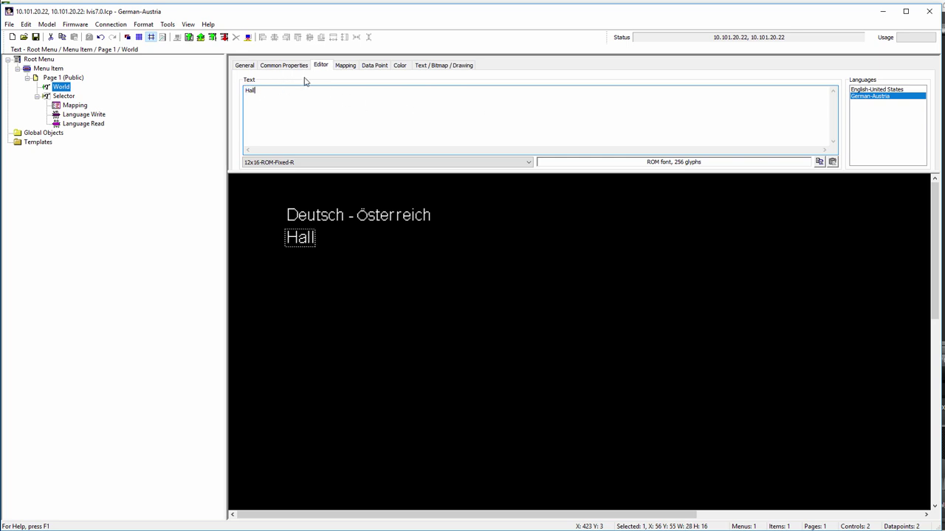
{"action": "type", "text": " Welt"}
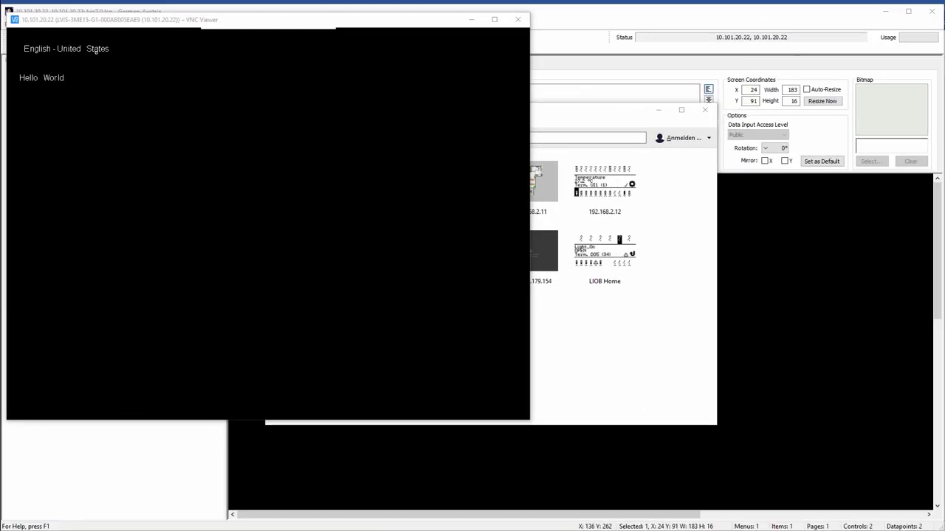
- In VNC Viewer, change the language selector above the greeting text to Deutsch - Österreich
{"action": "left_click", "coordinate": [90, 49]}
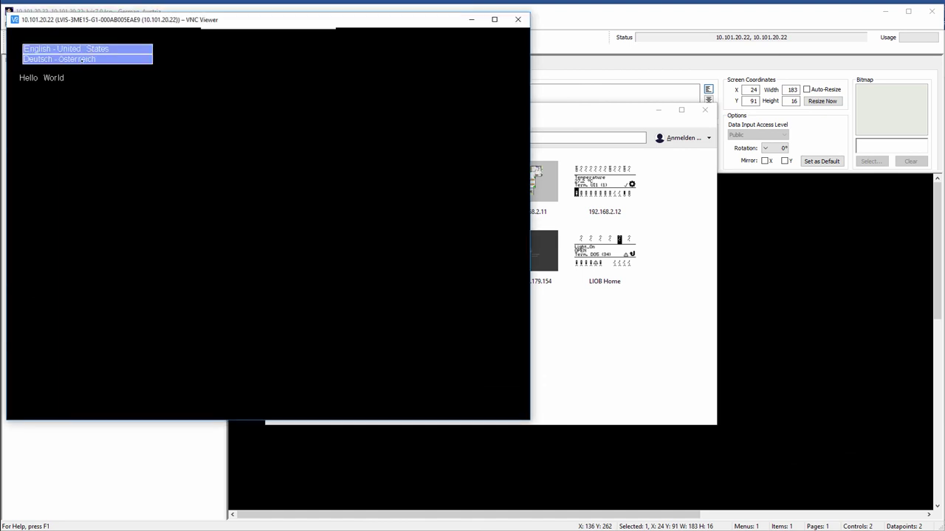
{"action": "left_click", "coordinate": [82, 59]}
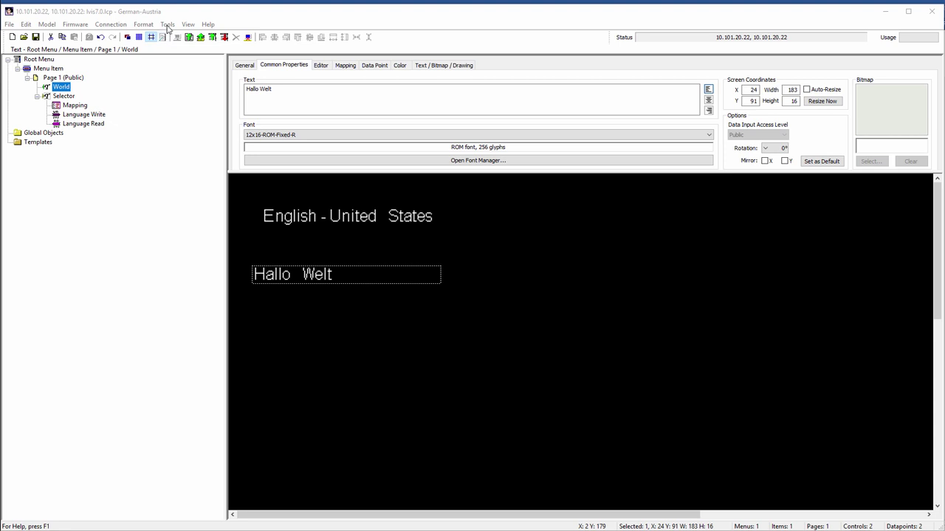
- Show the export options for the project's strings in the configurator
{"action": "left_click", "coordinate": [168, 24]}
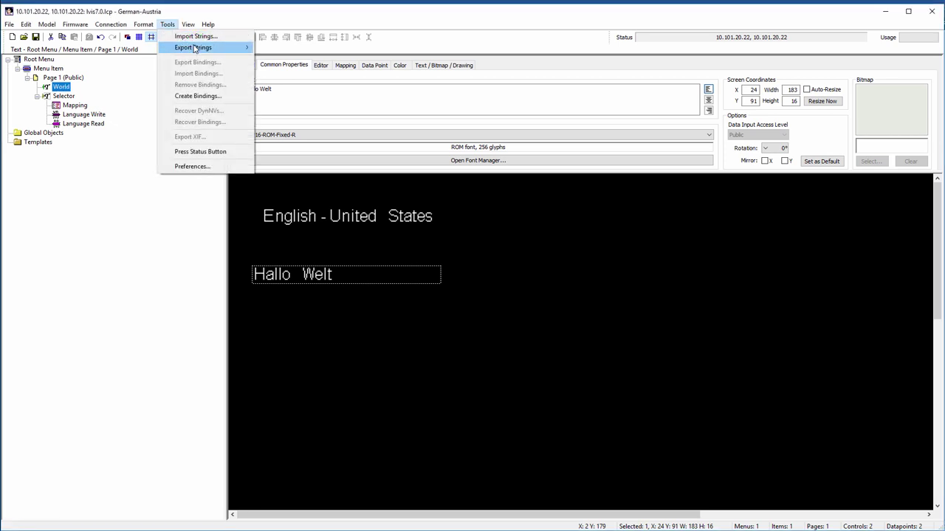
{"action": "mouse_move", "coordinate": [194, 49]}
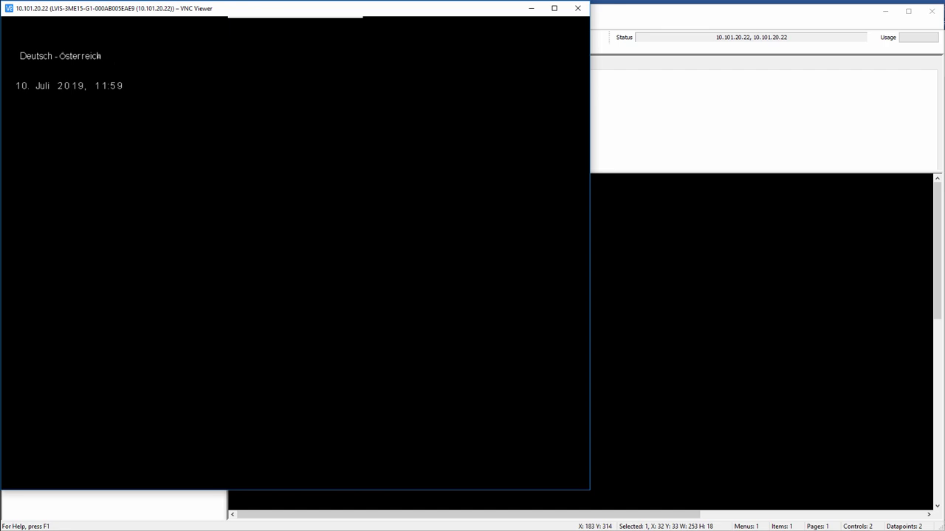
- In VNC Viewer, change the language selector above the date and time to English - United States
{"action": "left_click", "coordinate": [98, 56]}
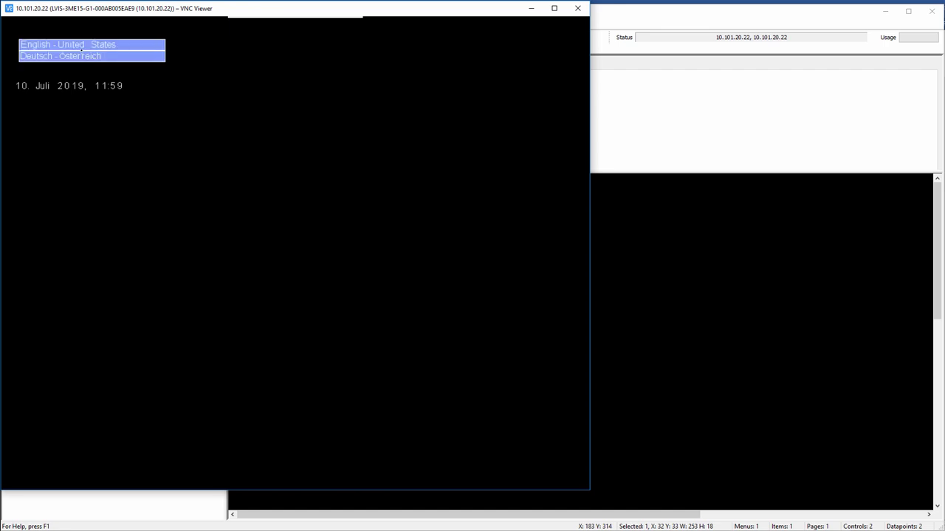
{"action": "left_click", "coordinate": [81, 45]}
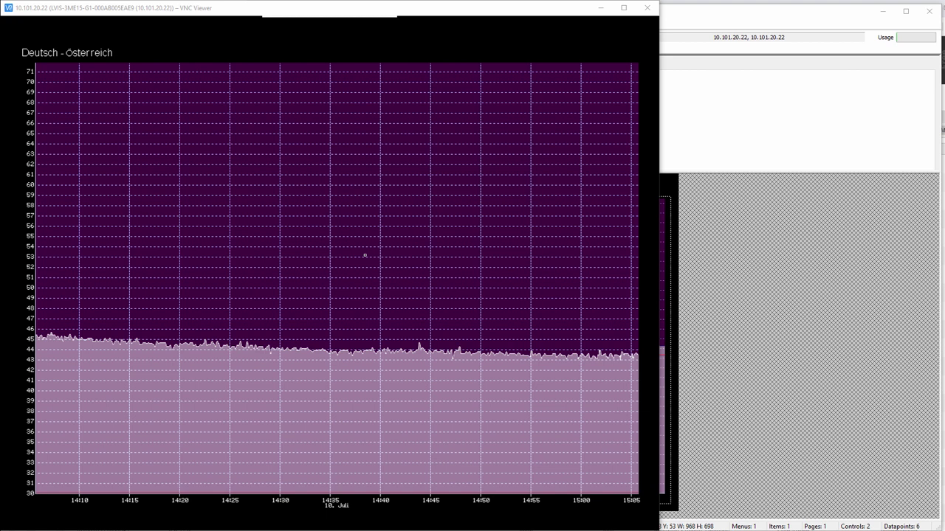
- Show the trend chart's legend, hide the System Temp, Temperature2 and Temperature1 curves, and show System Temp again
{"action": "left_click", "coordinate": [376, 179]}
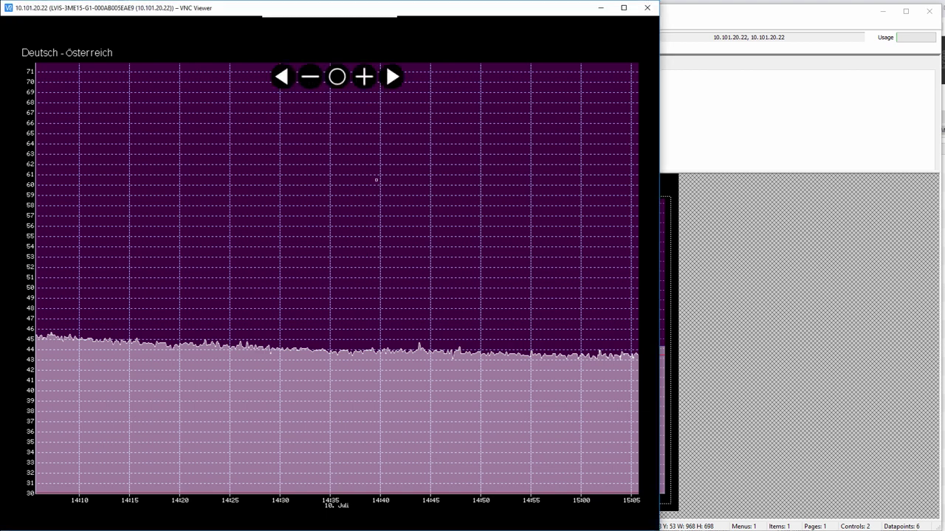
{"action": "left_click", "coordinate": [458, 178]}
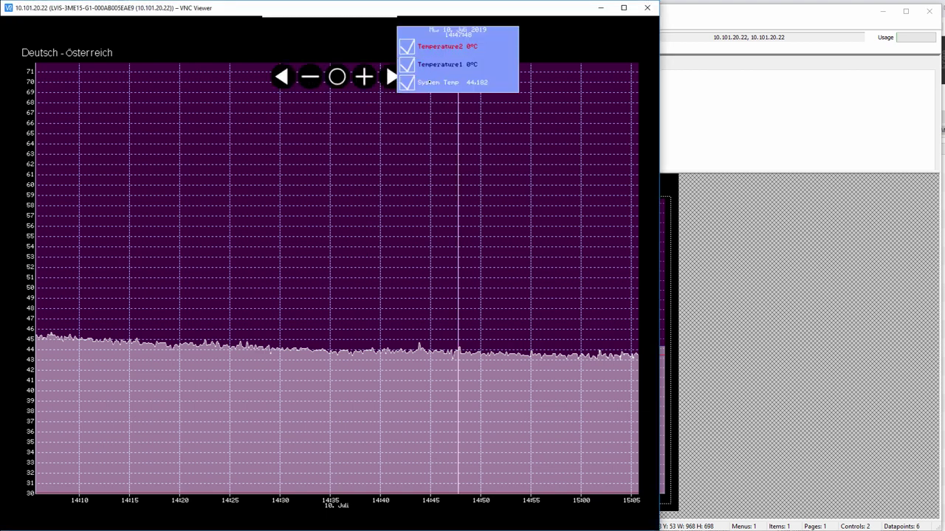
{"action": "left_click", "coordinate": [407, 82]}
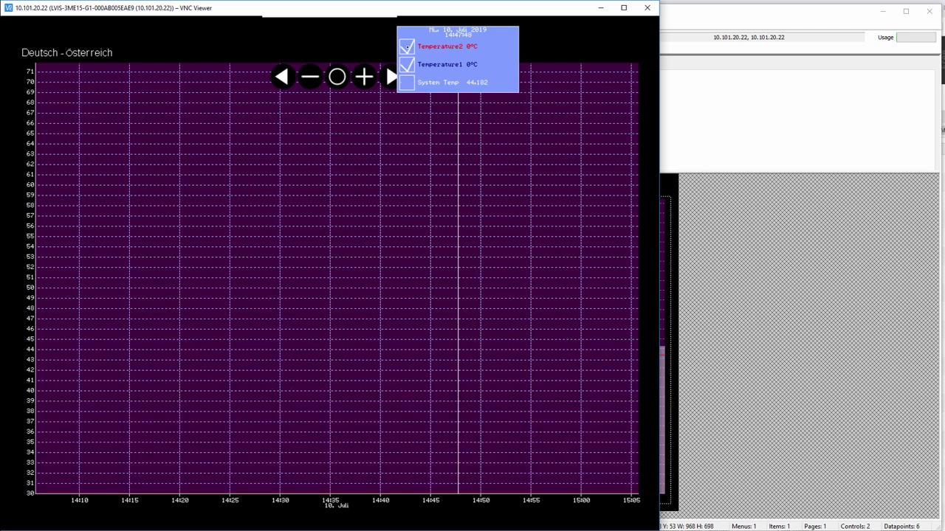
{"action": "left_click", "coordinate": [407, 47]}
{"action": "left_click", "coordinate": [408, 66]}
{"action": "left_click", "coordinate": [408, 84]}
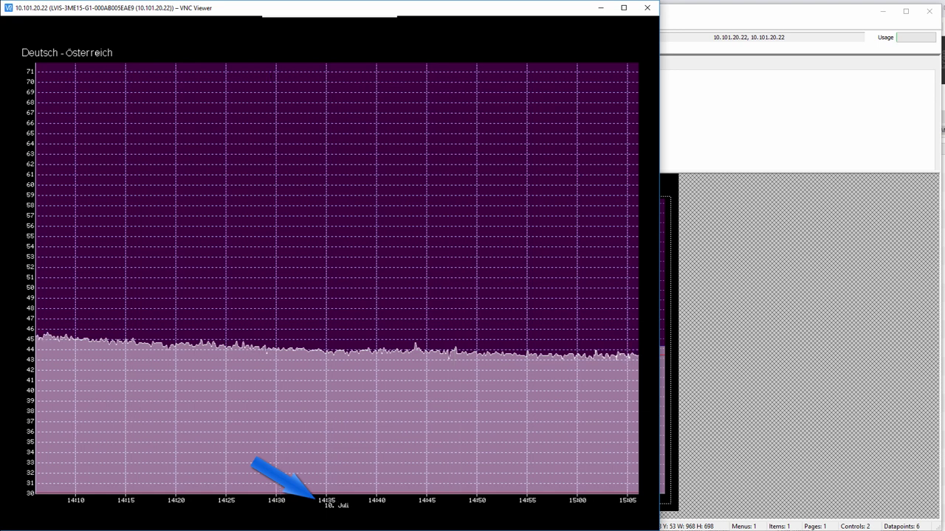
- Change the language selector above the trend chart to English - United States
{"action": "left_click", "coordinate": [97, 52]}
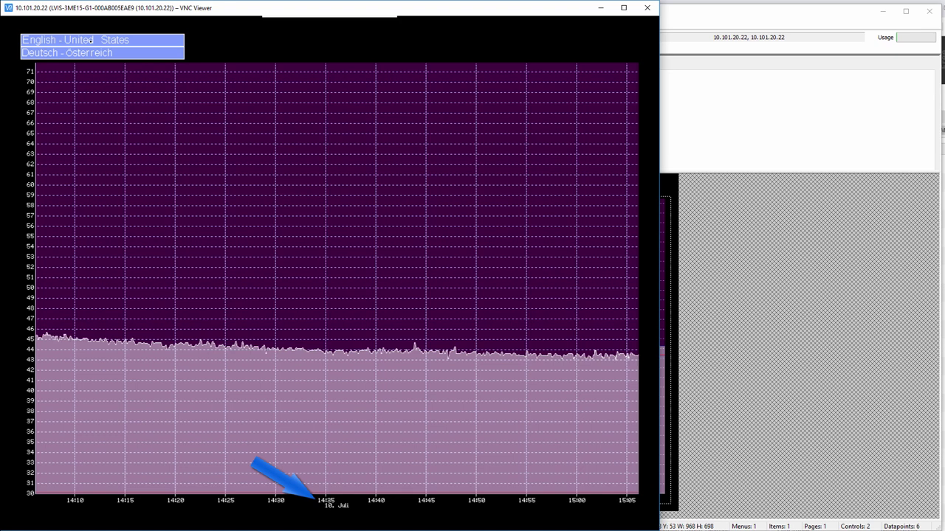
{"action": "left_click", "coordinate": [90, 41]}
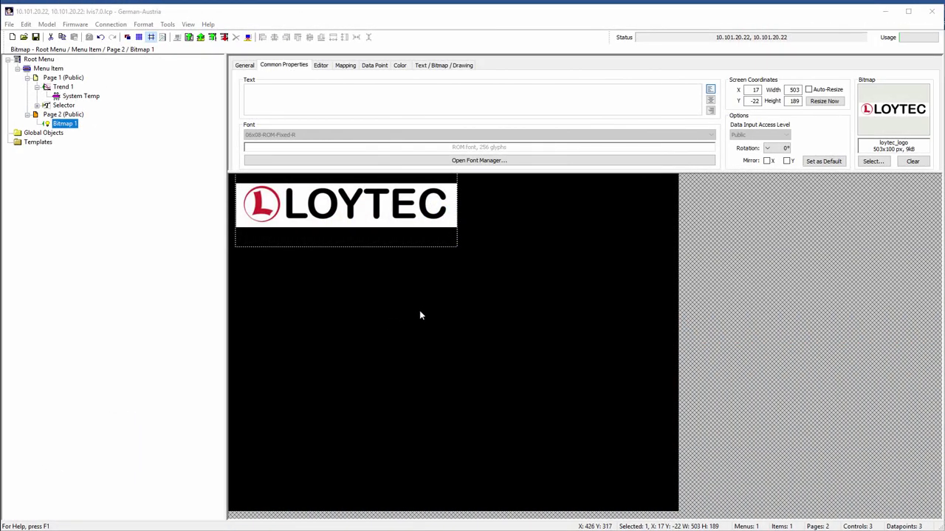
- In the configurator, enlarge the LOYTEC logo bitmap on Page 2 to about 747 by 360 pixels, and shrink it again
{"action": "left_click_drag", "start_coordinate": [457, 247], "coordinate": [562, 321]}
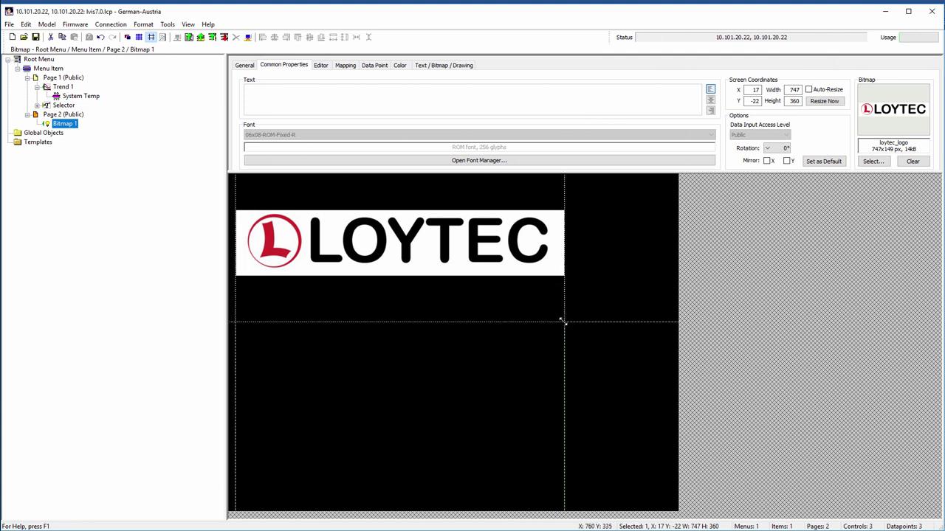
{"action": "left_click_drag", "start_coordinate": [563, 320], "coordinate": [463, 254]}
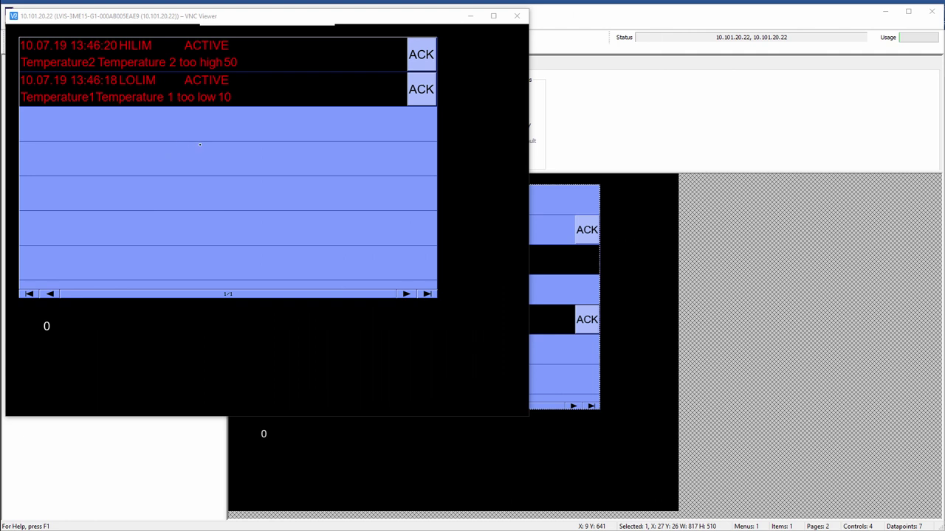
- In VNC Viewer, acknowledge the Temperature2 high-limit alarm and the Temperature1 low-limit alarm
{"action": "left_click", "coordinate": [415, 55]}
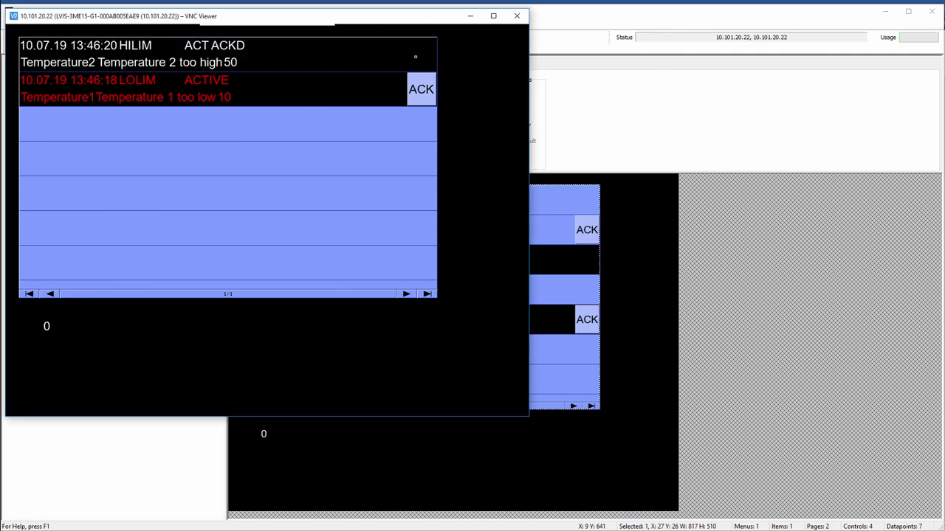
{"action": "left_click", "coordinate": [421, 89]}
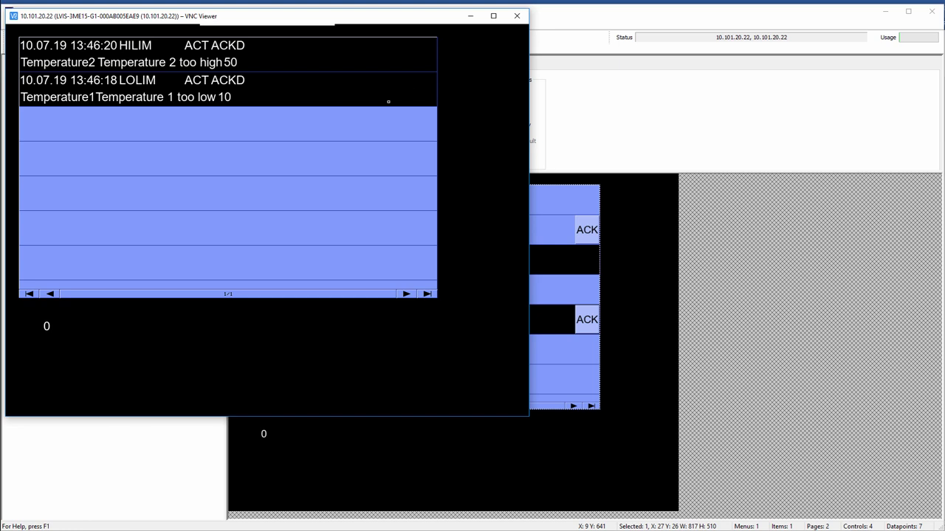
- Set the numeric value below the alarm list to 1, change it to 2, and return it to 0
{"action": "left_click", "coordinate": [46, 326]}
{"action": "left_click", "coordinate": [25, 306]}
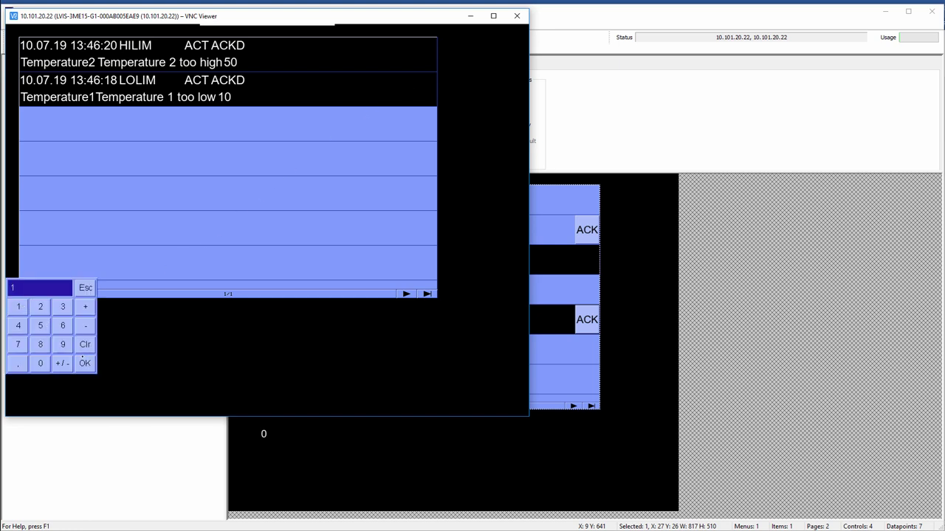
{"action": "left_click", "coordinate": [85, 361]}
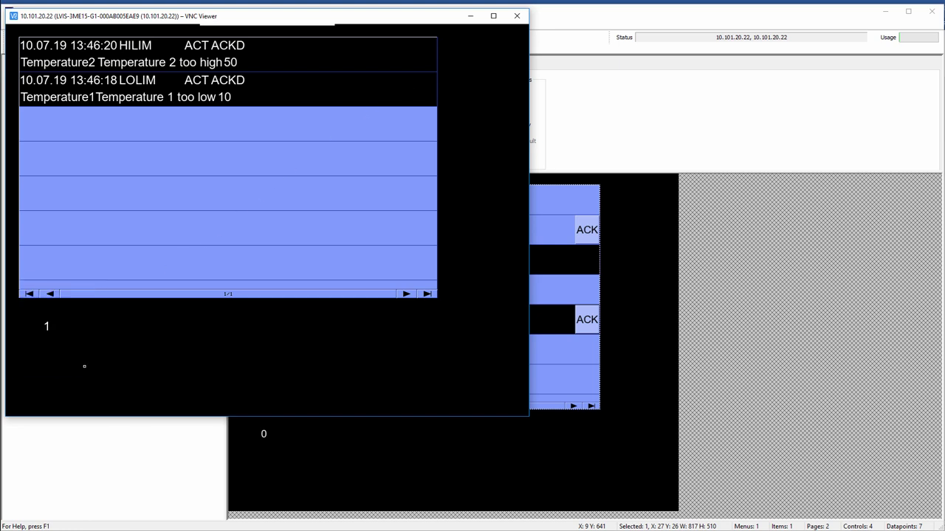
{"action": "left_click", "coordinate": [46, 327]}
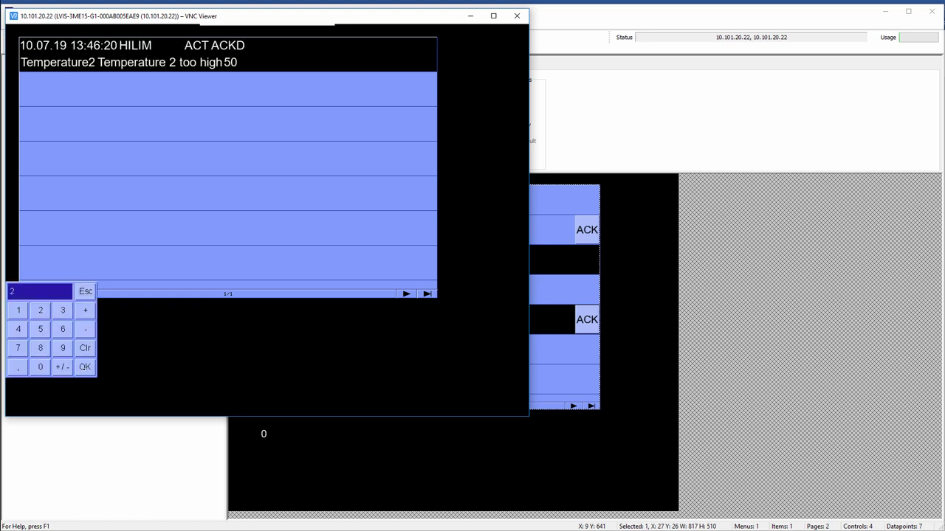
{"action": "left_click", "coordinate": [85, 367]}
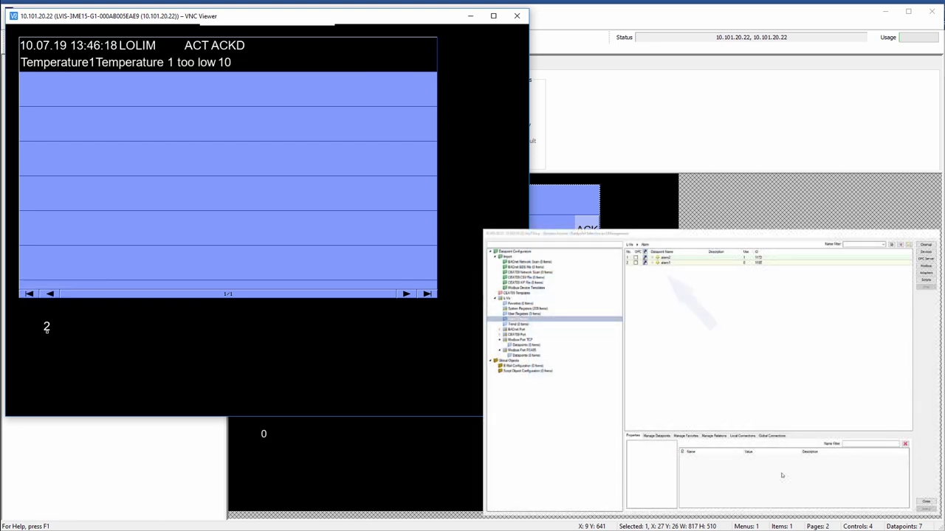
{"action": "left_click", "coordinate": [47, 327]}
{"action": "left_click", "coordinate": [38, 359]}
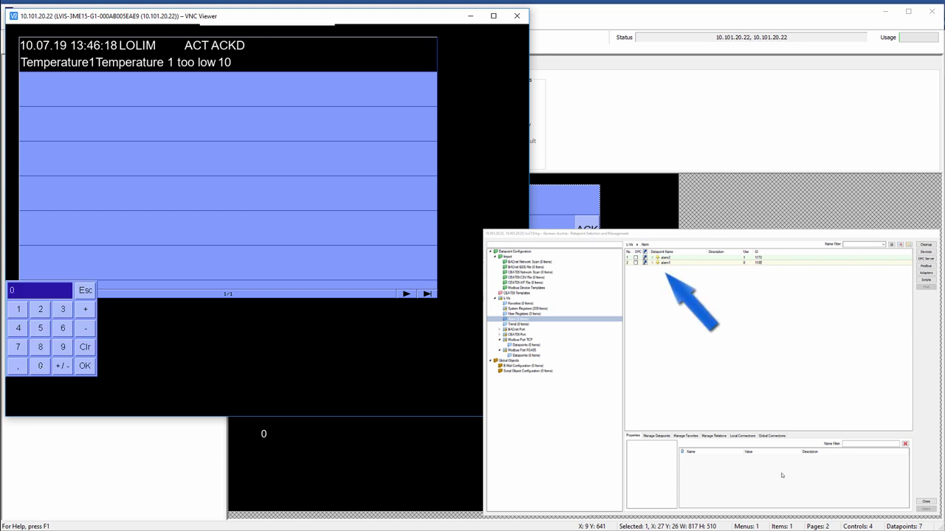
{"action": "left_click", "coordinate": [84, 366]}
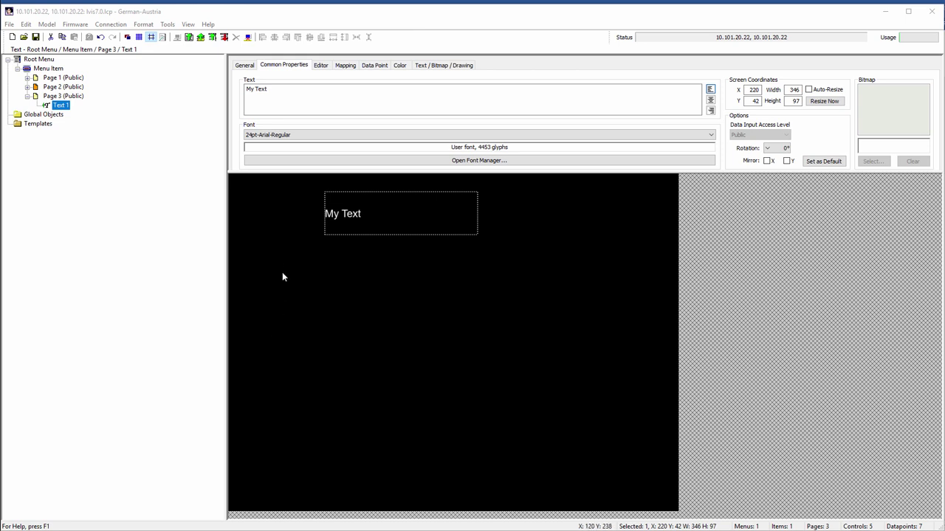
- In the configurator, assign the new font Broadway at 32 pt to the "My Text" control on Page 3
{"action": "left_click", "coordinate": [281, 135]}
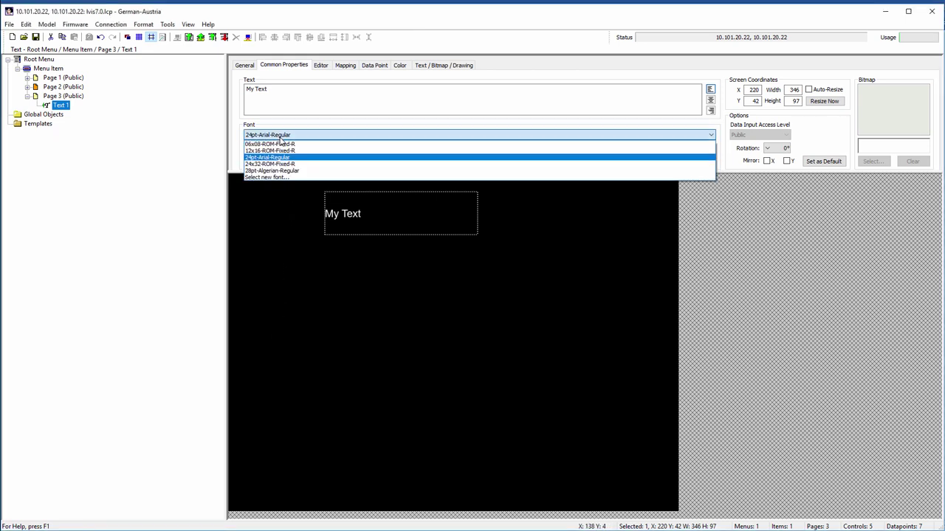
{"action": "left_click", "coordinate": [263, 178]}
{"action": "left_click", "coordinate": [318, 135]}
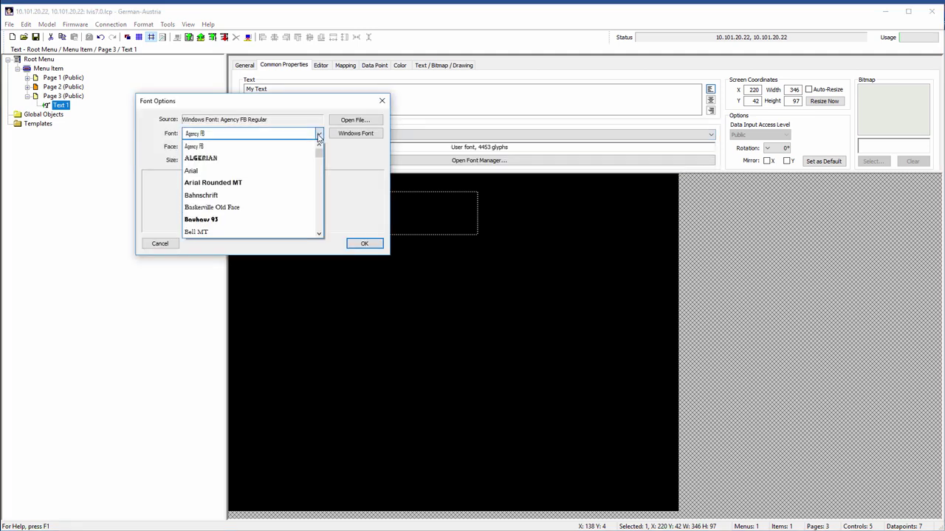
{"action": "scroll", "coordinate": [268, 167], "scroll_direction": "down", "scroll_amount": 6}
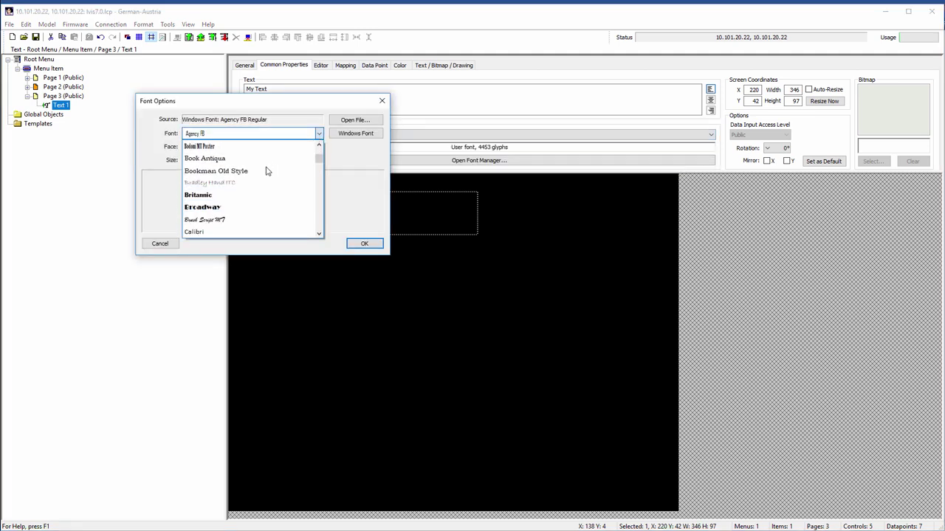
{"action": "left_click", "coordinate": [207, 208]}
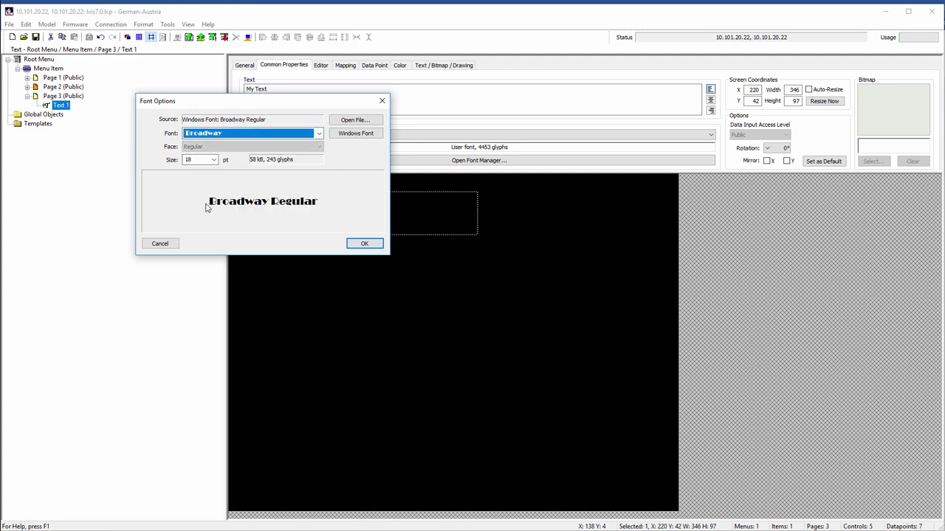
{"action": "left_click", "coordinate": [213, 160]}
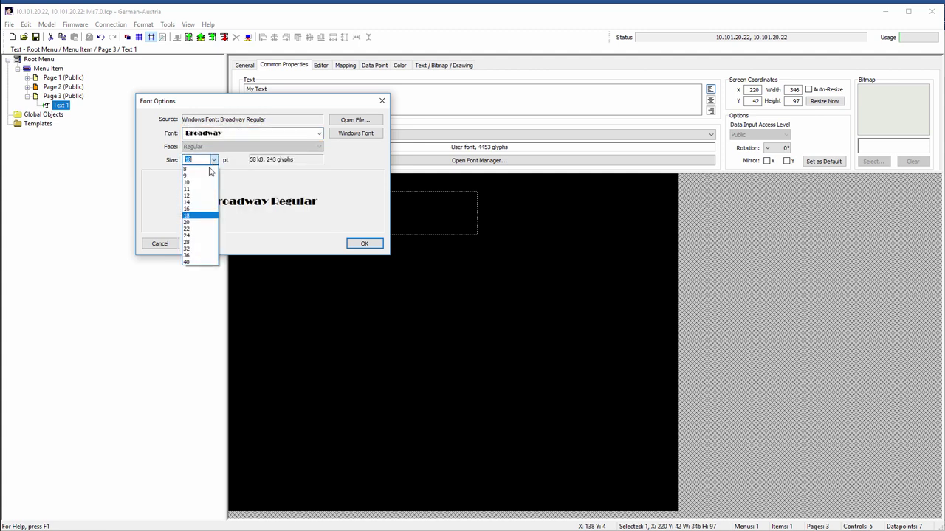
{"action": "left_click", "coordinate": [188, 250]}
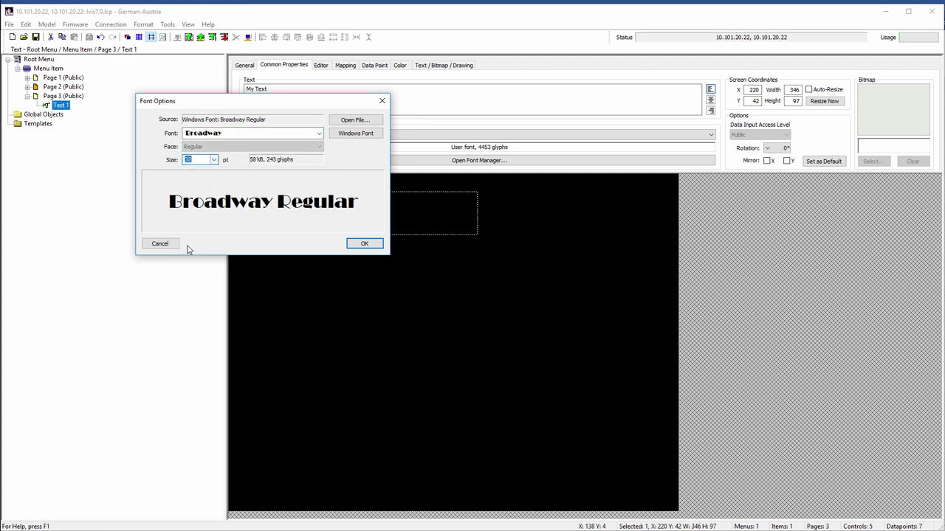
{"action": "left_click", "coordinate": [358, 245]}
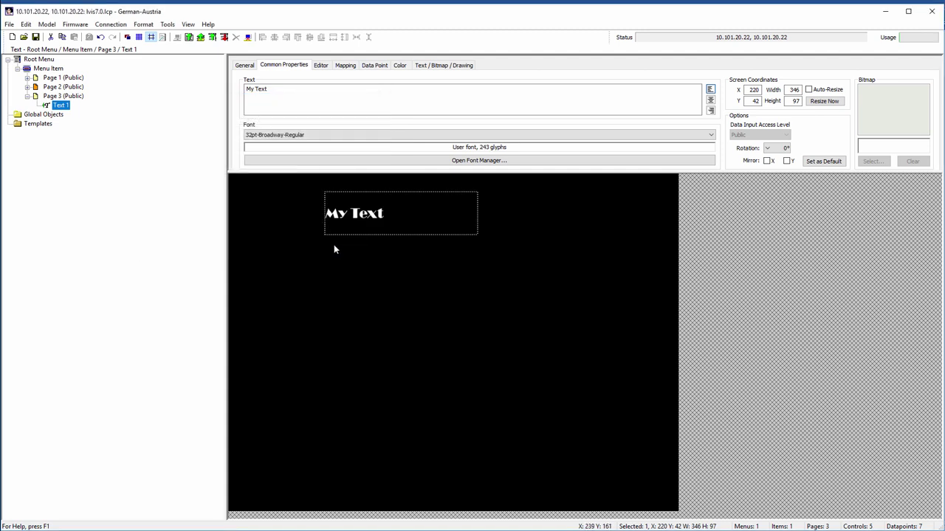